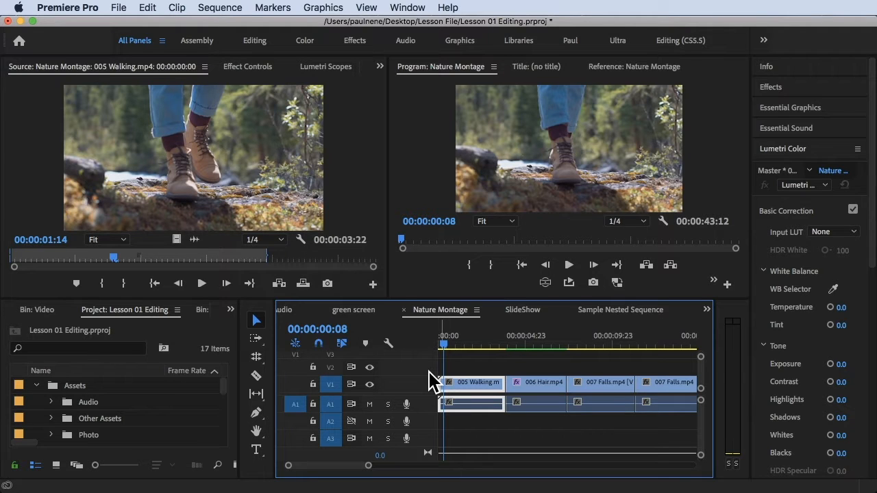
Try trimming the start of the 006 Hair.mp4 clip with the Selection tool, and extend it back to the edge of 005 Walking.mp4
click(259, 324)
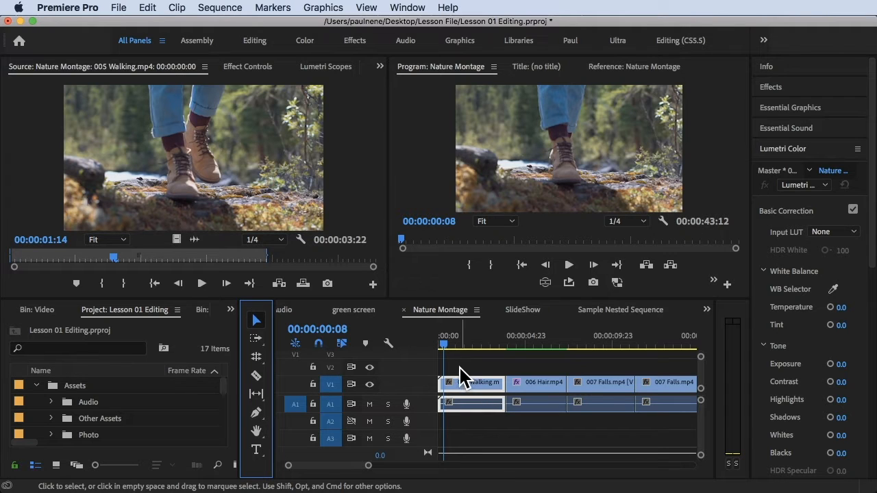
drag(449, 344, 465, 345)
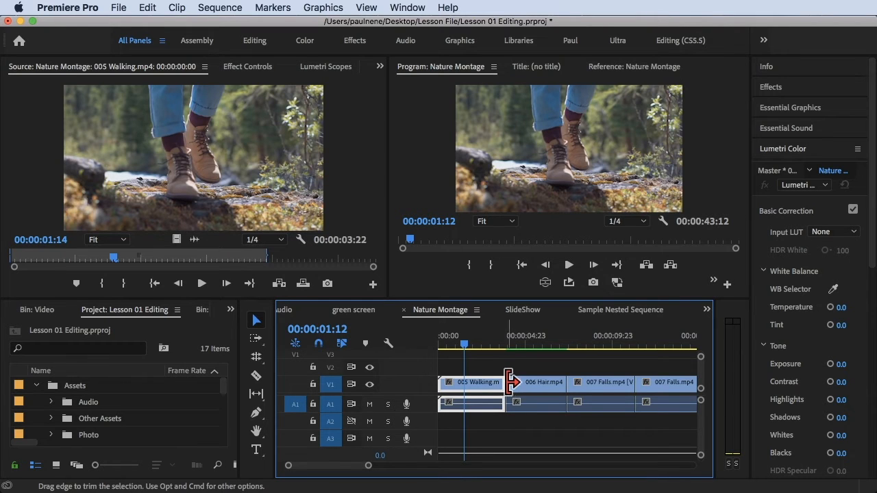
click(537, 380)
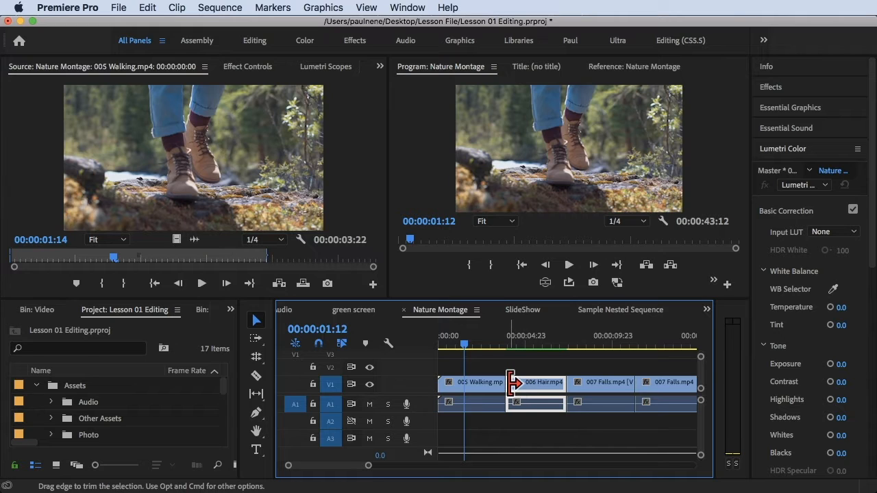
click(512, 383)
drag(513, 383, 525, 384)
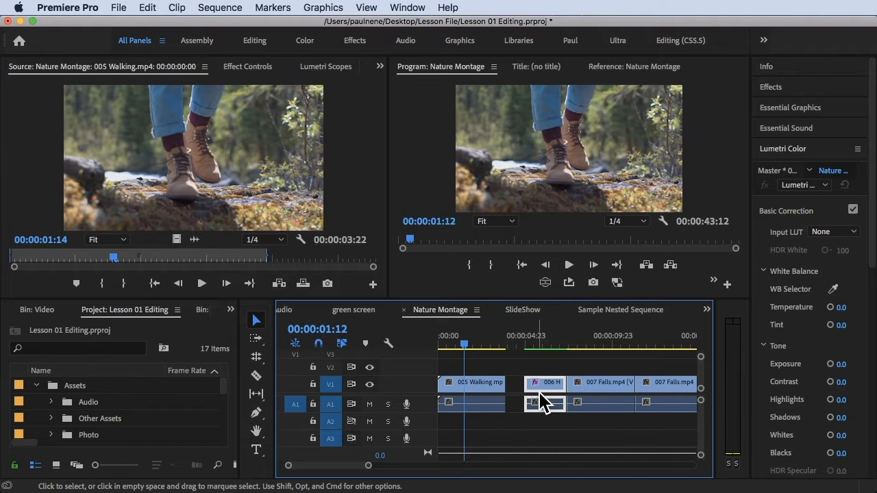
drag(509, 341, 531, 347)
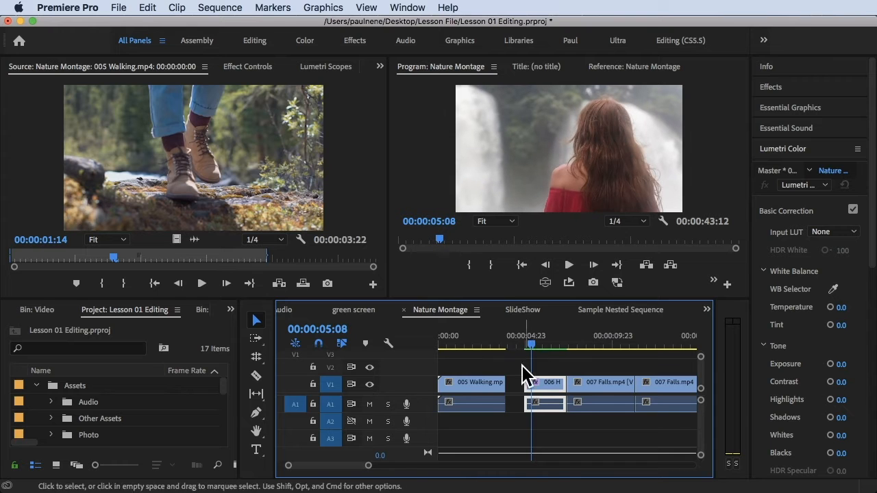
drag(516, 382, 509, 382)
Trim both ends of the 006 Hair.mp4 clip on the timeline to a duration of about 00:00:01:09, checking the frames with the playhead
drag(553, 349, 531, 351)
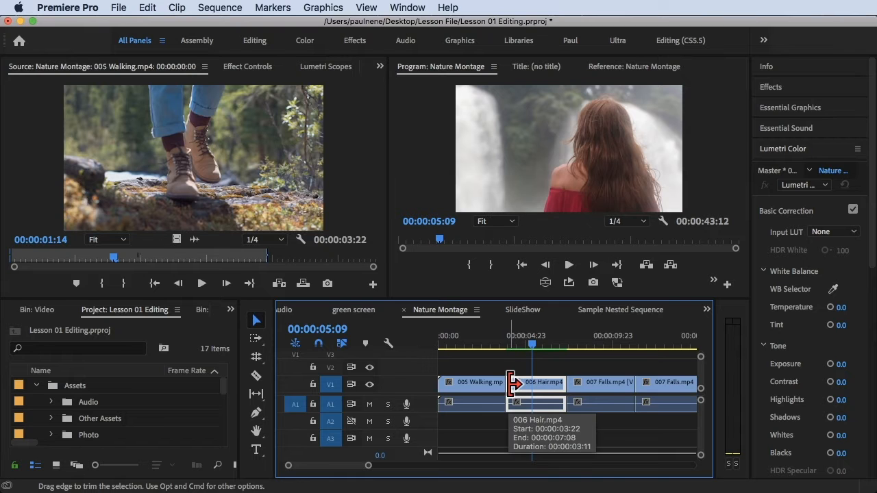
click(513, 385)
drag(512, 385, 532, 388)
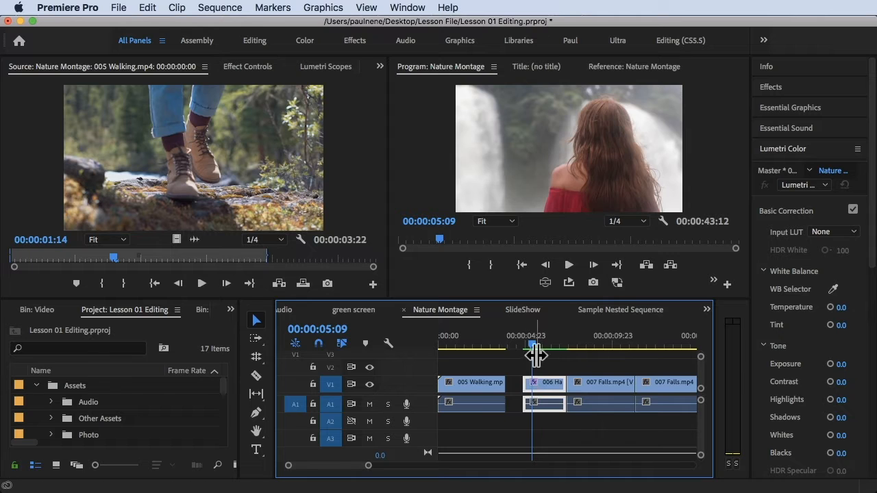
mouse_move(529, 345)
mouse_down()
mouse_move(520, 345)
mouse_move(529, 353)
mouse_up()
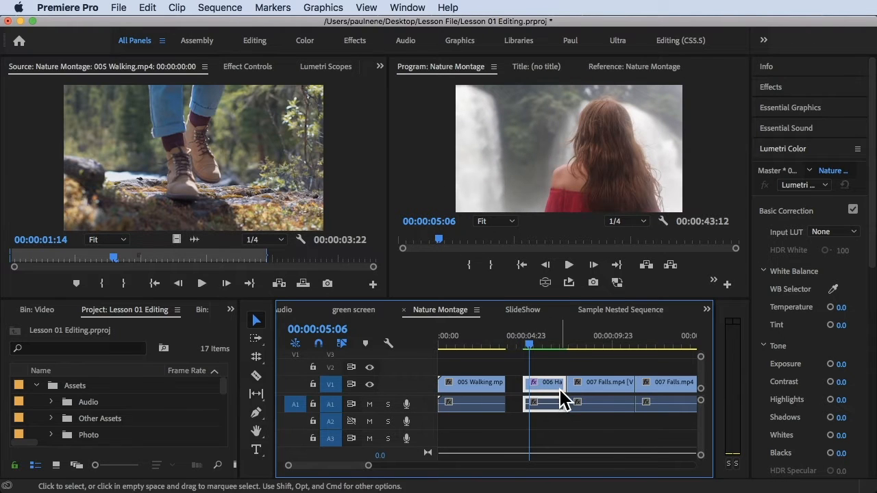
drag(543, 344, 556, 346)
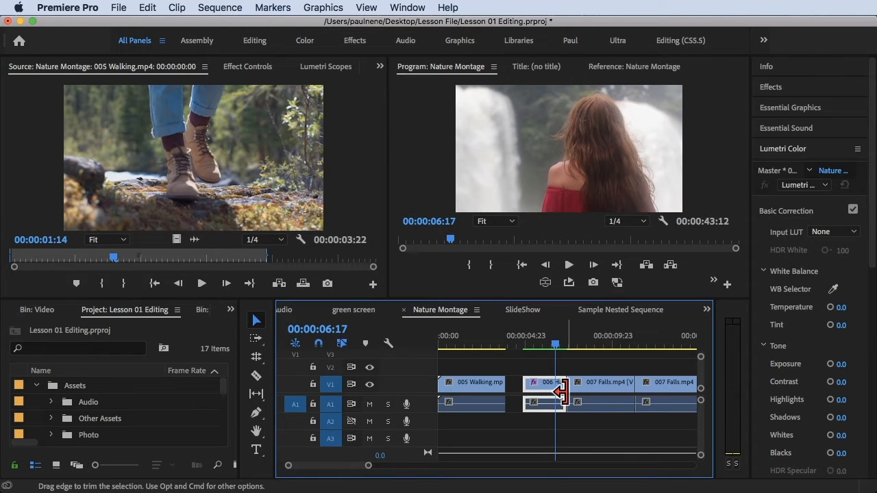
drag(560, 391, 546, 388)
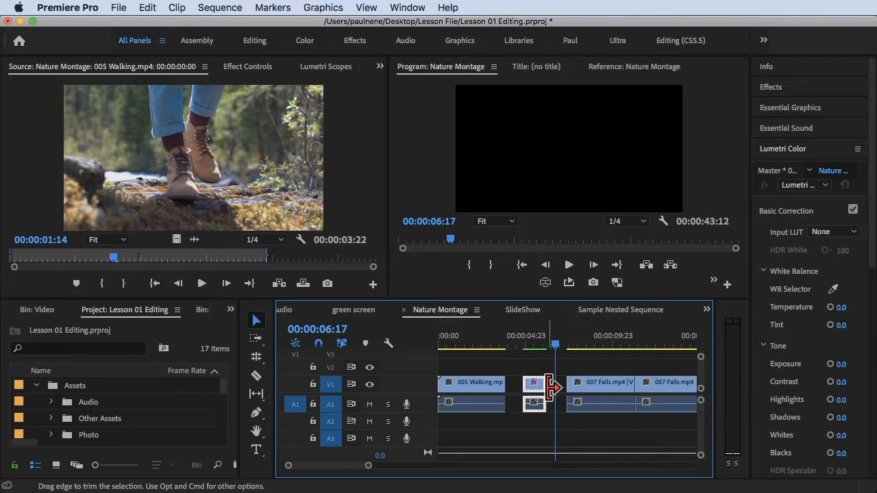
click(536, 343)
mouse_move(538, 341)
mouse_down()
mouse_move(529, 345)
mouse_move(538, 343)
mouse_up()
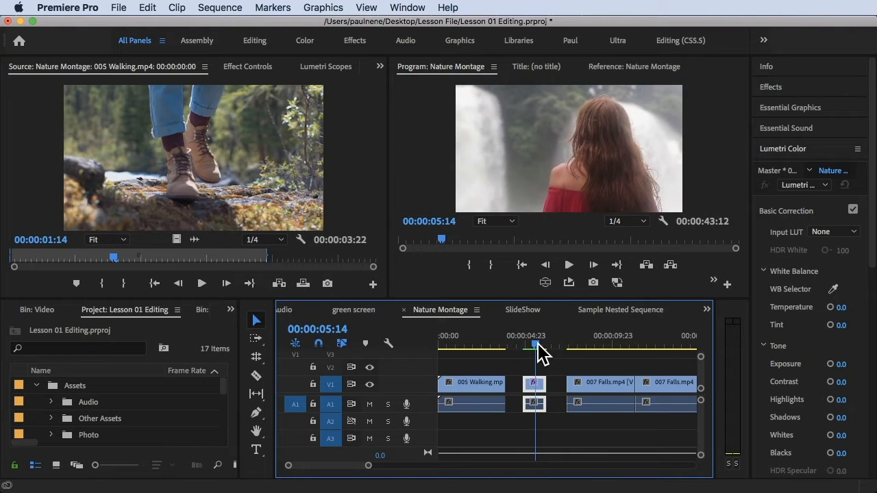
Open the 006 Hair.mp4 timeline clip in the Source Monitor and move its In point later, shortening it to about 21 frames
double_click(535, 396)
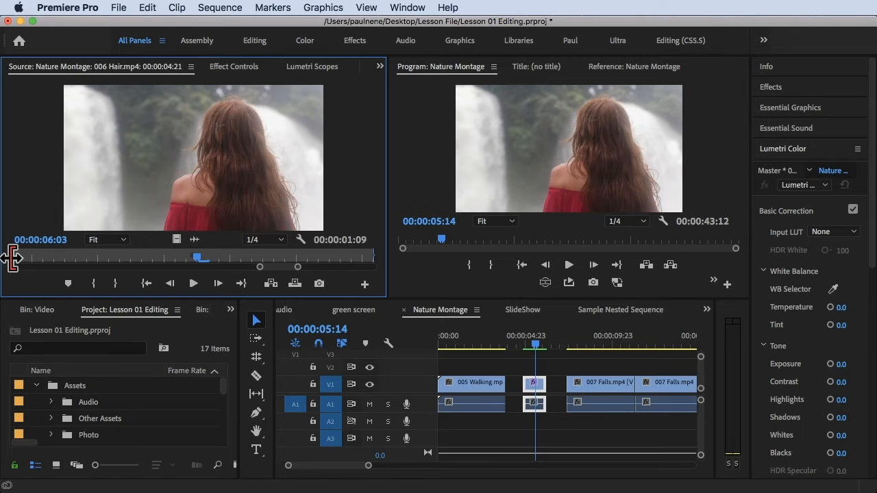
drag(14, 258, 16, 258)
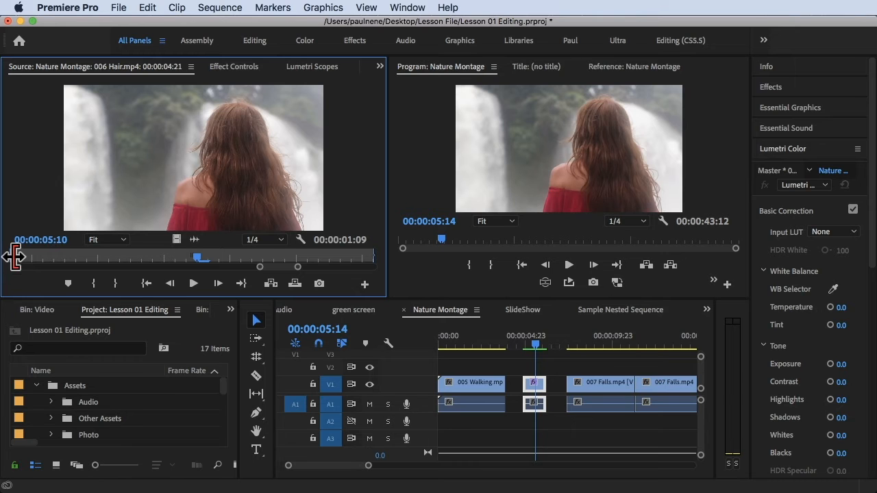
drag(15, 257, 141, 261)
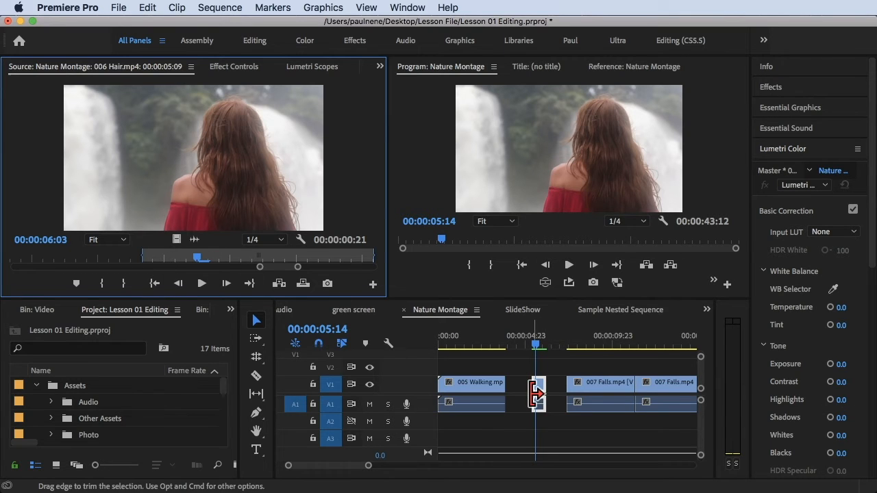
click(143, 258)
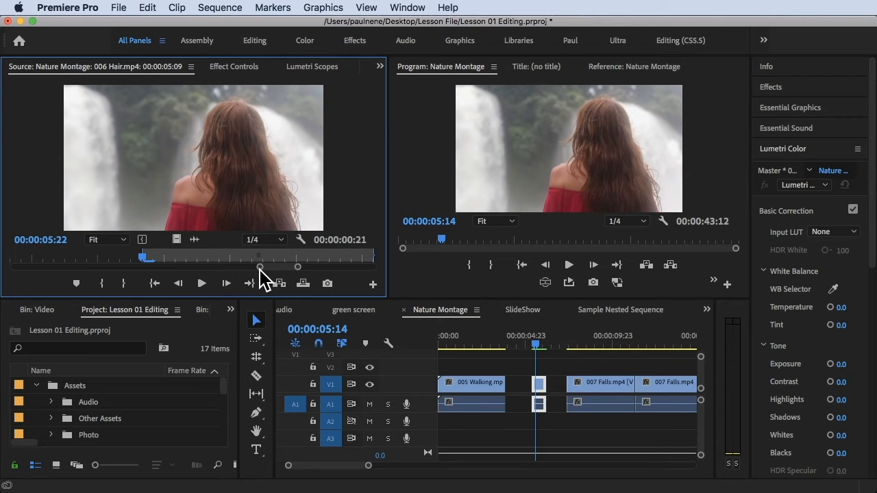
Extend the 006 Hair.mp4 clip in the Source Monitor, moving its Out point later and its In point back to meet 005 Walking.mp4
drag(260, 267, 196, 268)
mouse_move(251, 267)
mouse_down()
mouse_move(258, 267)
mouse_move(245, 267)
mouse_up()
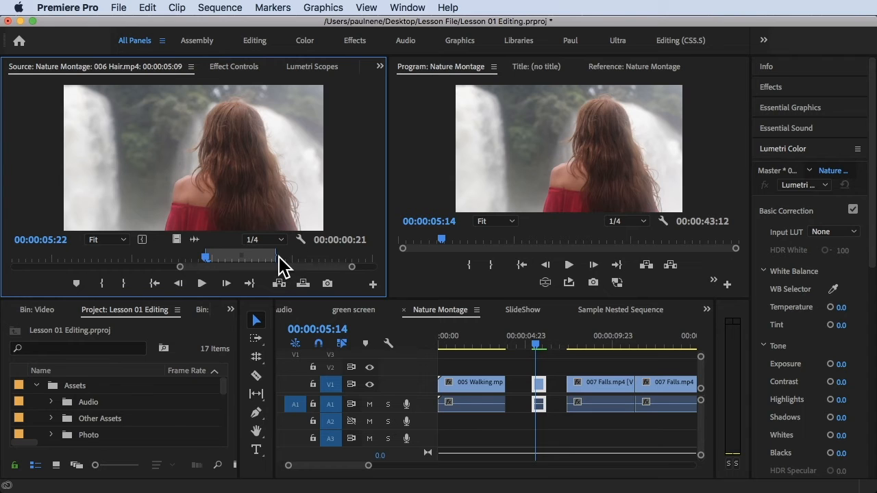
drag(275, 256, 333, 259)
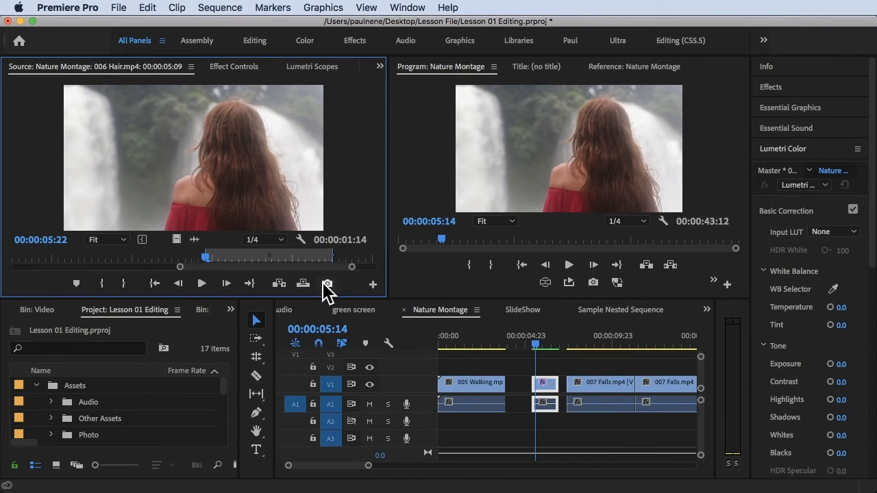
drag(207, 256, 16, 254)
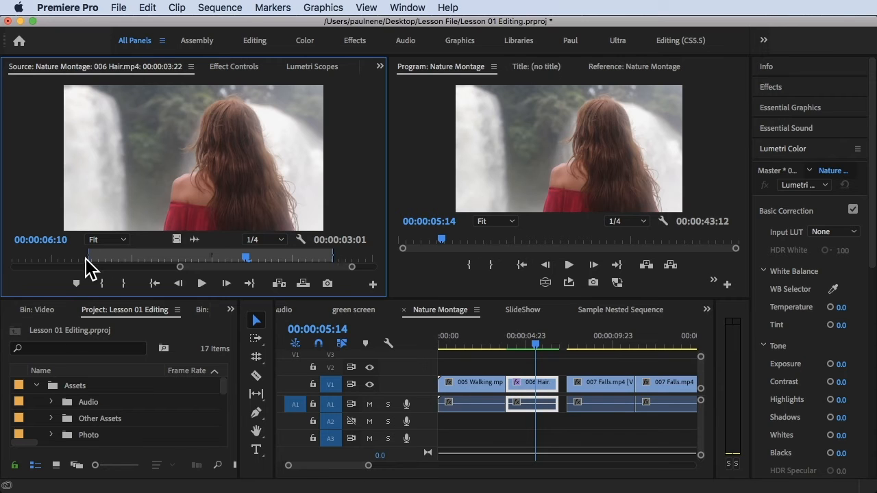
Try to extend the start of 006 Hair.mp4 over the neighbouring 005 Walking.mp4 clip, in the Source Monitor and on the timeline
drag(89, 255, 45, 258)
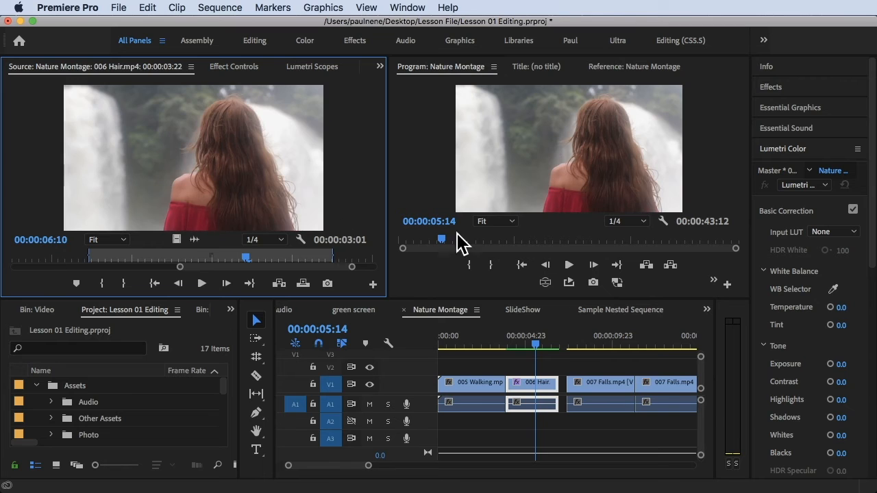
click(493, 388)
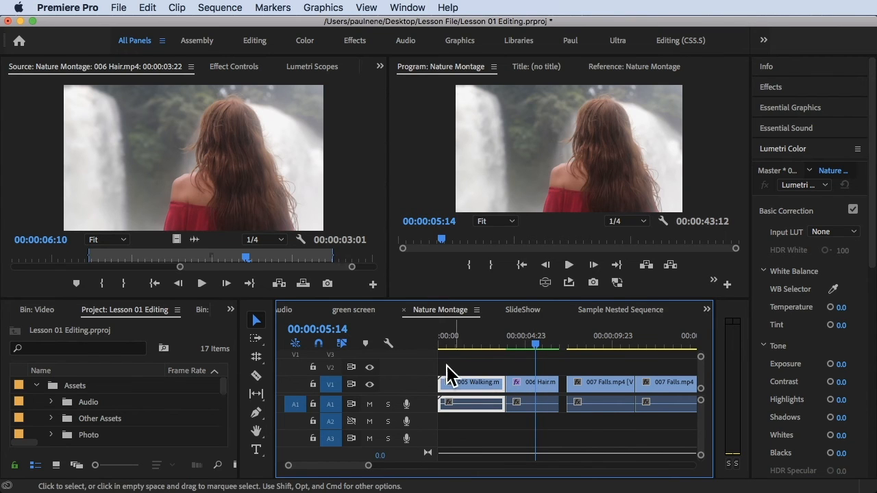
drag(88, 258, 52, 258)
click(542, 399)
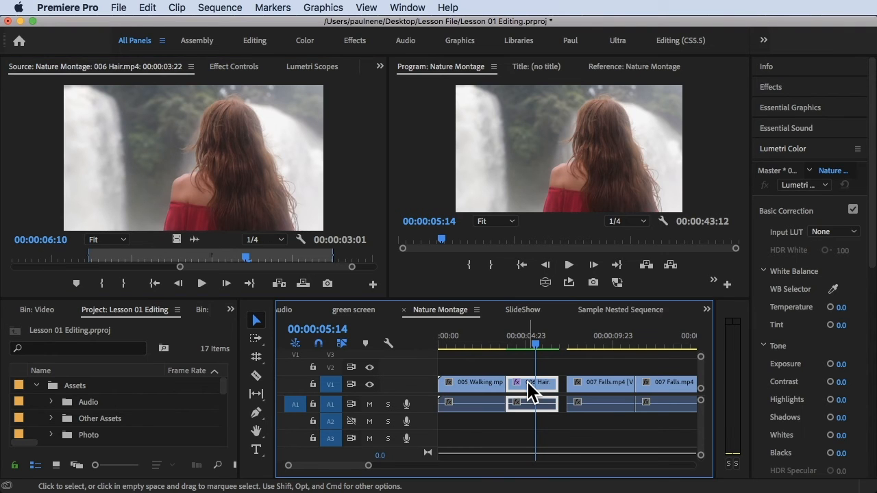
drag(511, 388, 464, 382)
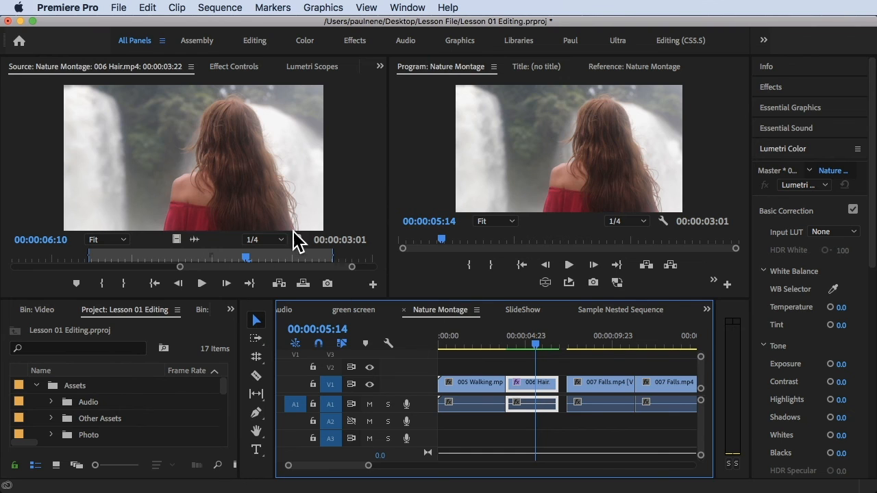
Trim the Out and In points of 006 Hair.mp4 in the Source Monitor to a duration of about 00:00:02:06, then review and deselect it
drag(334, 257, 293, 255)
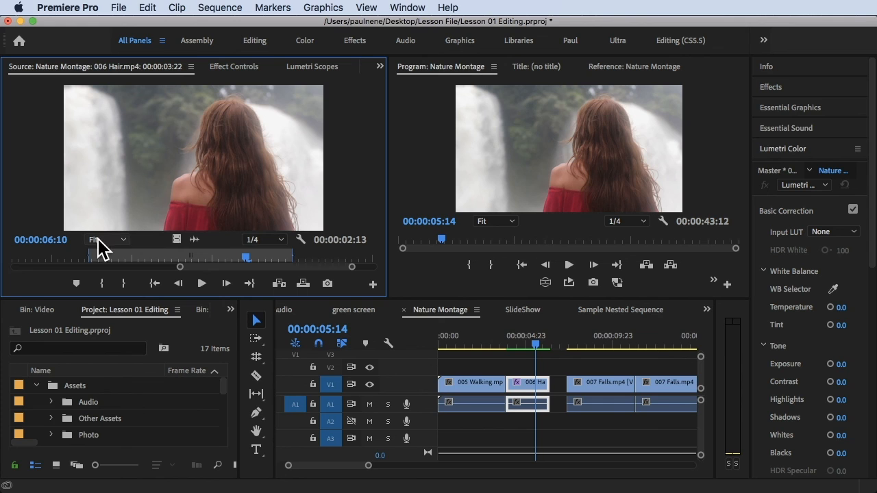
click(86, 256)
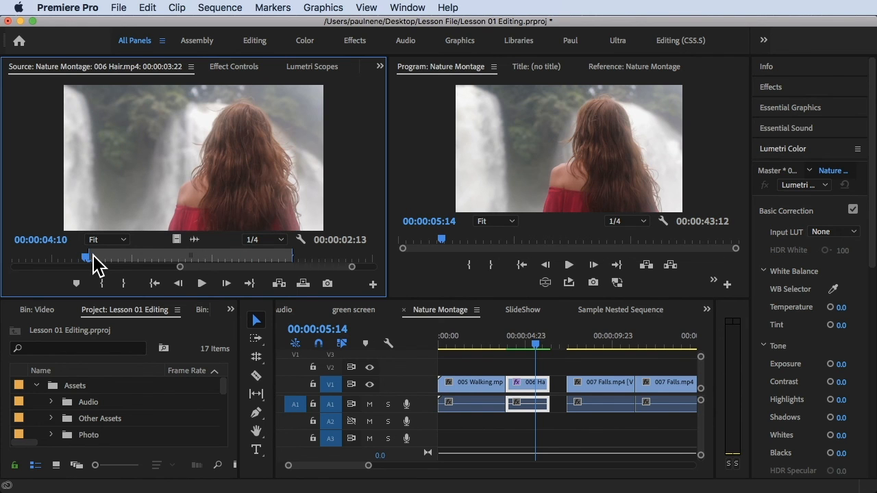
drag(88, 255, 113, 258)
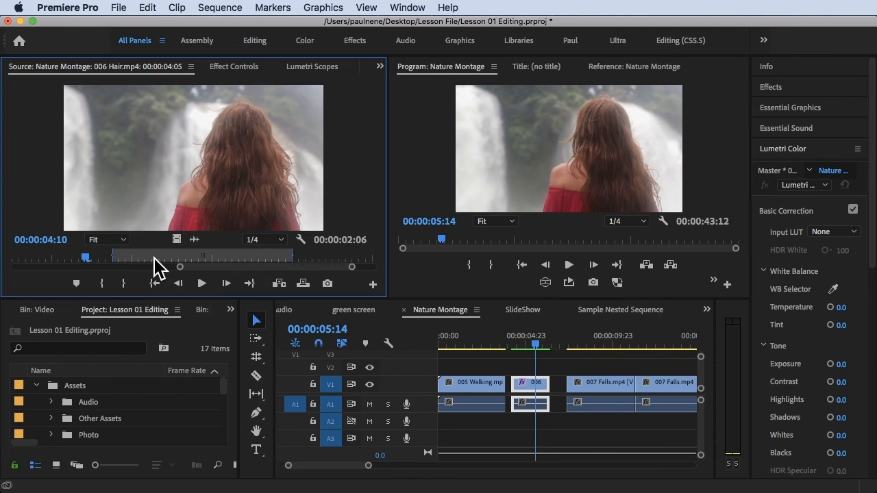
click(529, 341)
drag(529, 340, 521, 341)
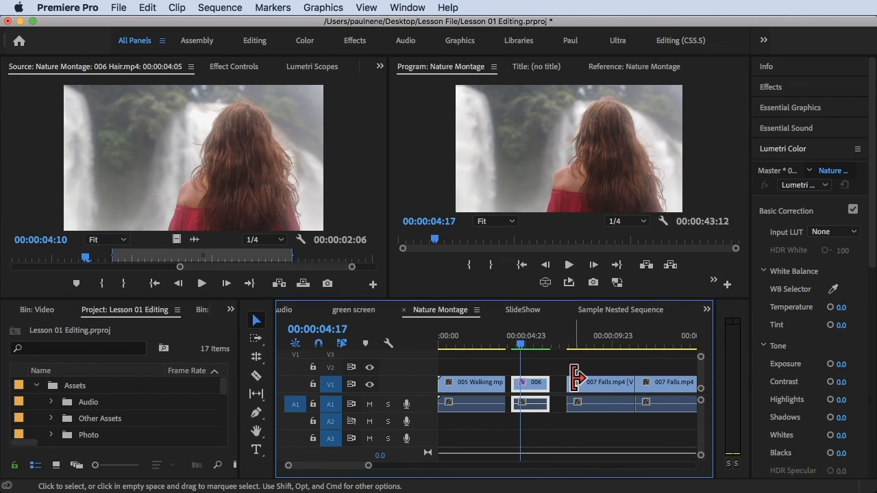
click(571, 355)
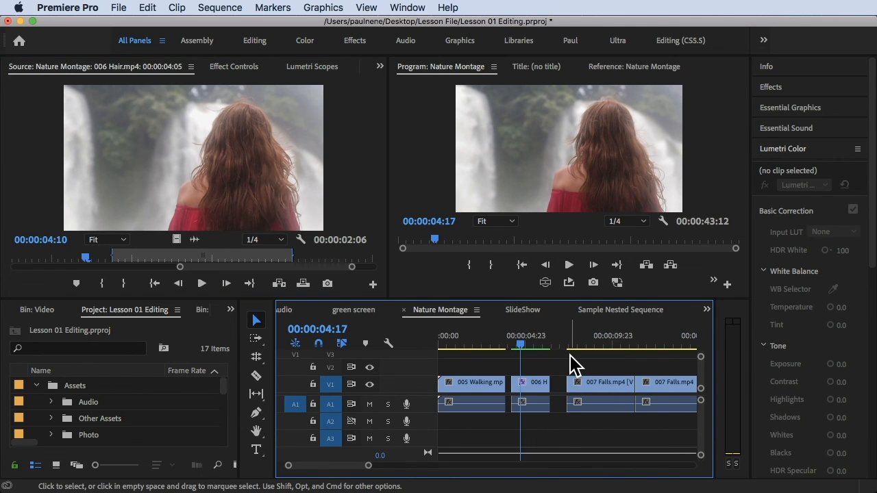